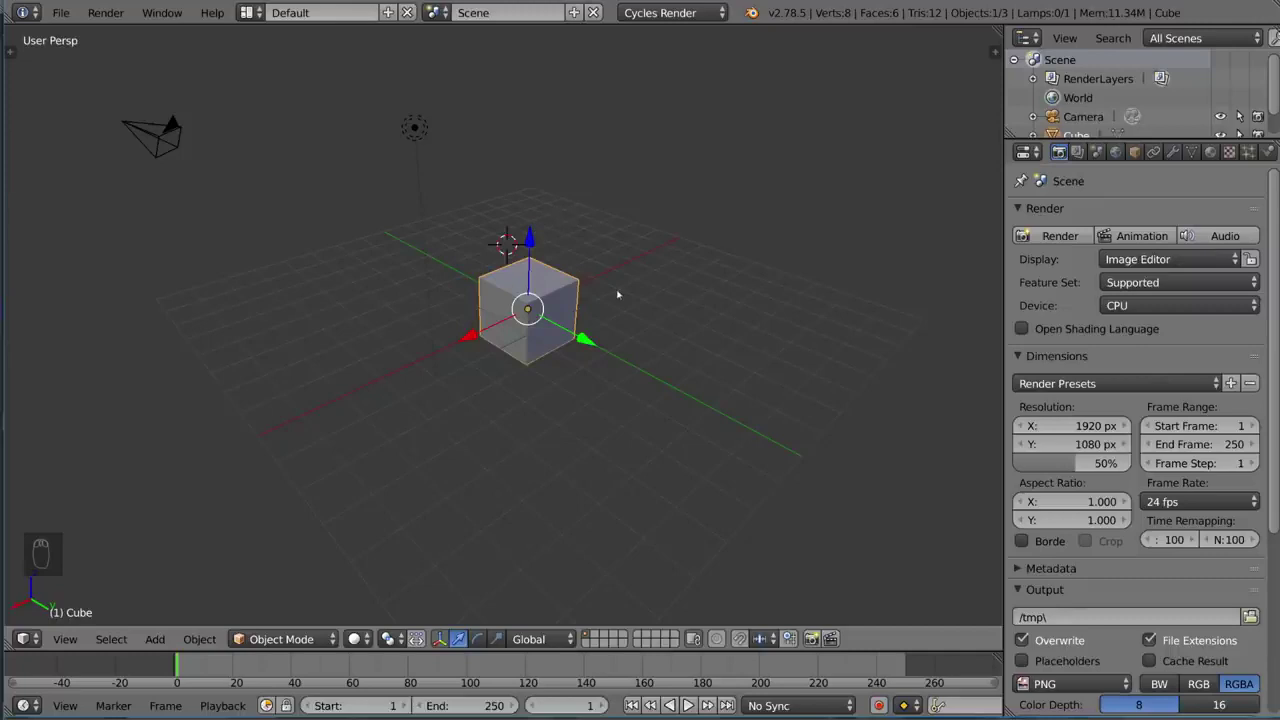
# - Orbit and zoom around the bevelled cube to inspect its edges from side and top
pyautogui.scroll(5, 617, 294)
pyautogui.moveTo(651, 263); pyautogui.dragTo(629, 224, button='middle')
pyautogui.scroll(-3, 640, 235)
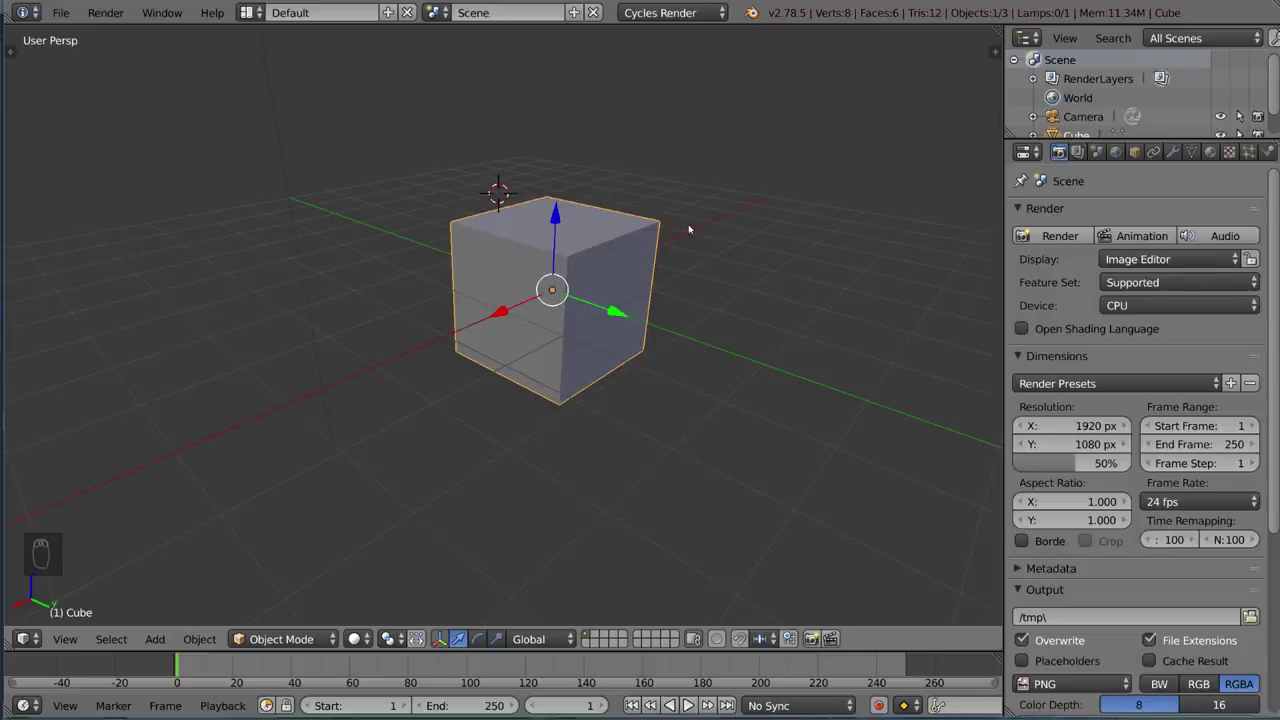
pyautogui.scroll(-4, 688, 230)
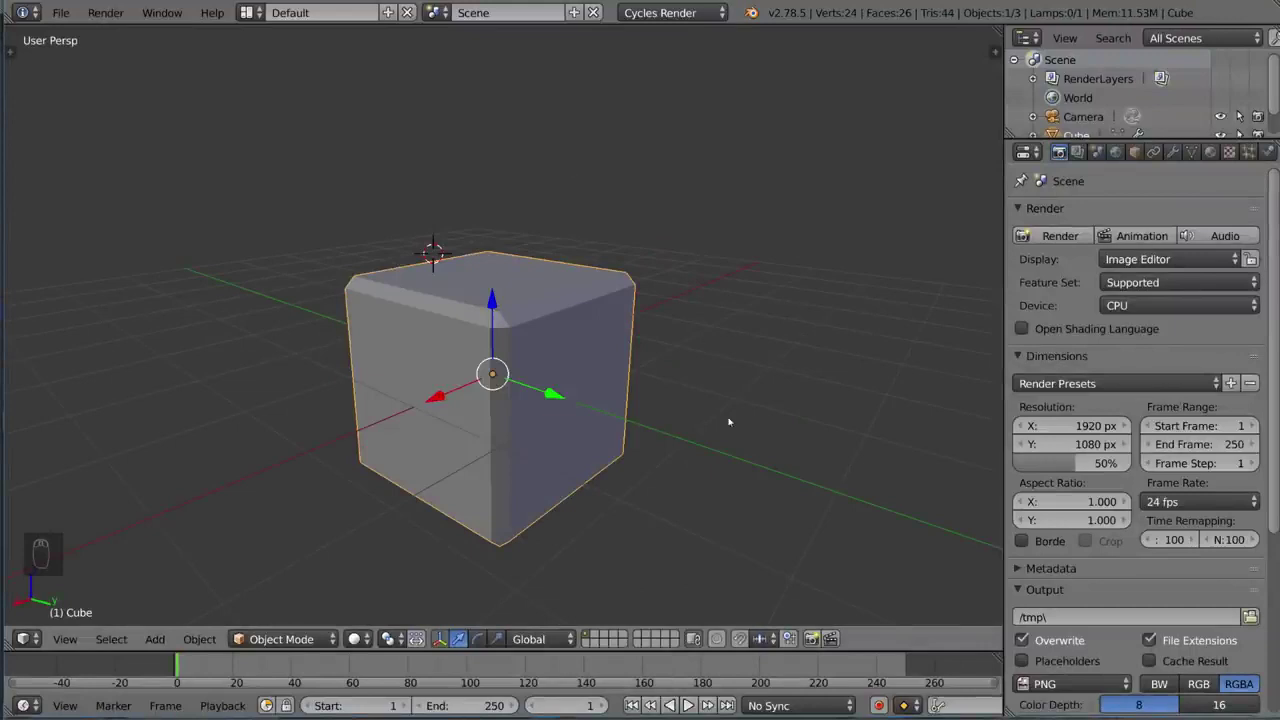
pyautogui.moveTo(729, 422); pyautogui.dragTo(723, 369, button='middle')
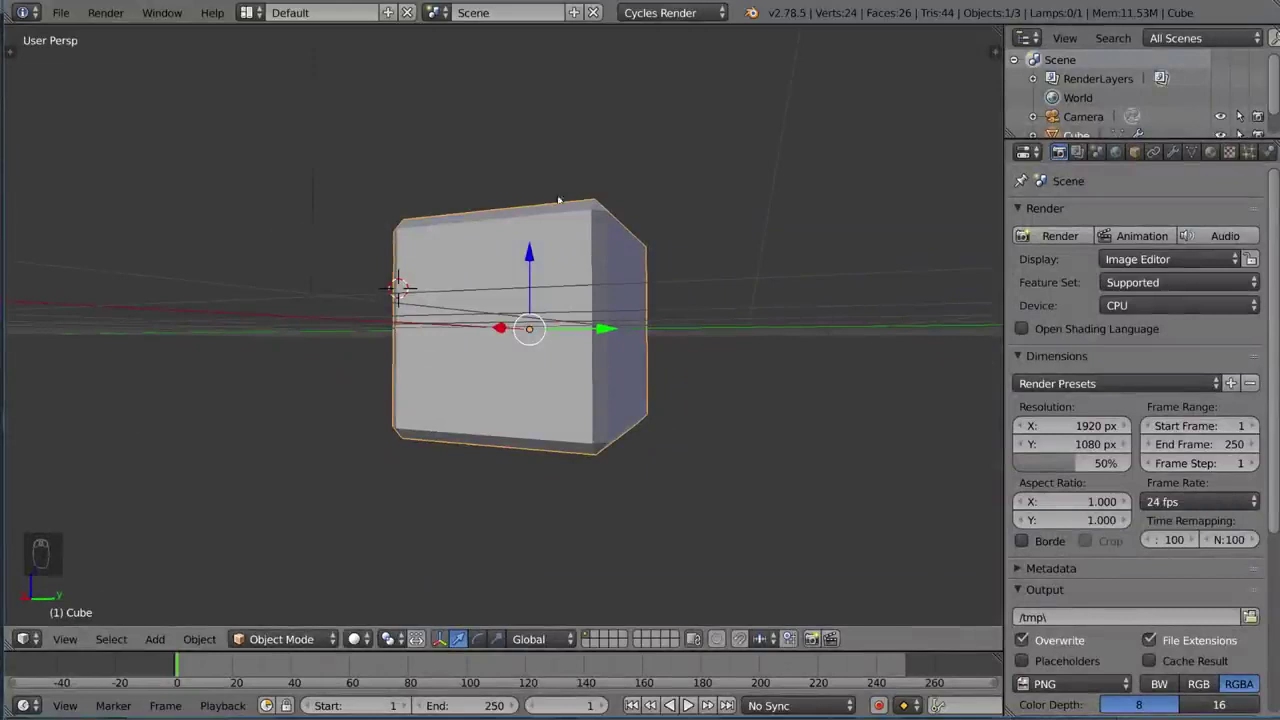
pyautogui.moveTo(430, 440); pyautogui.dragTo(613, 387, button='middle')
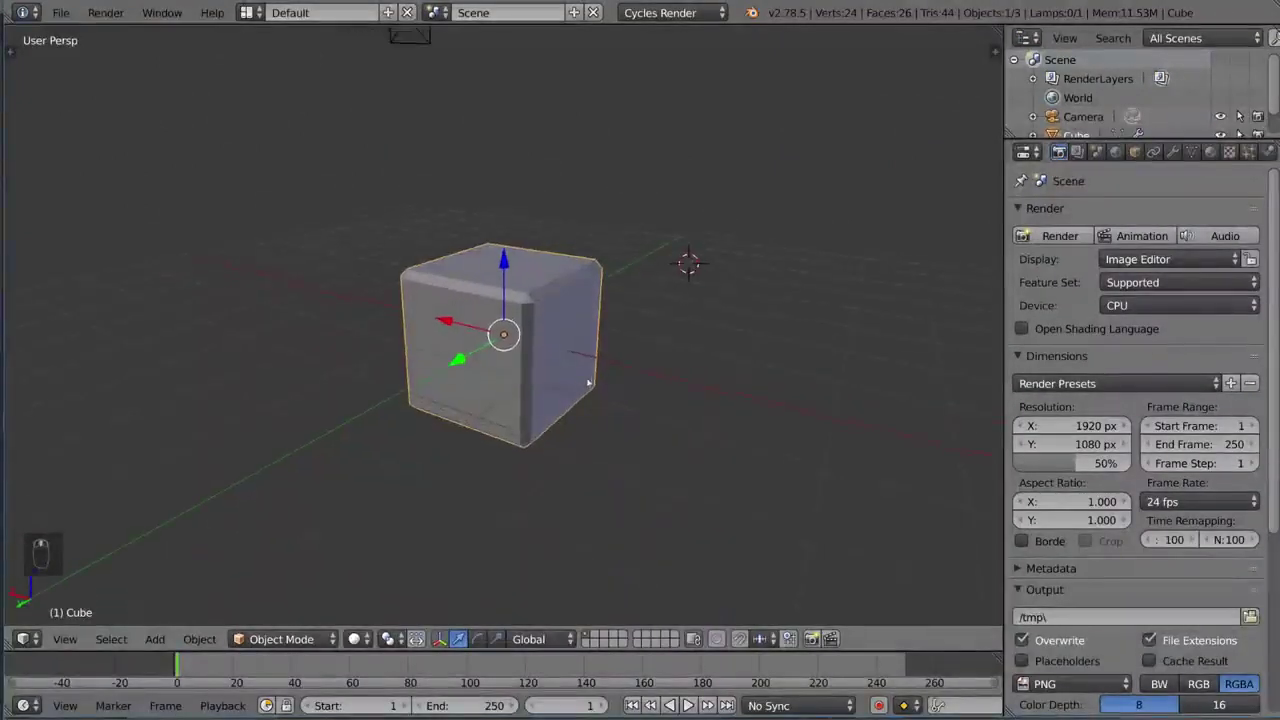
pyautogui.scroll(-3, 634, 400)
pyautogui.scroll(3, 635, 400)
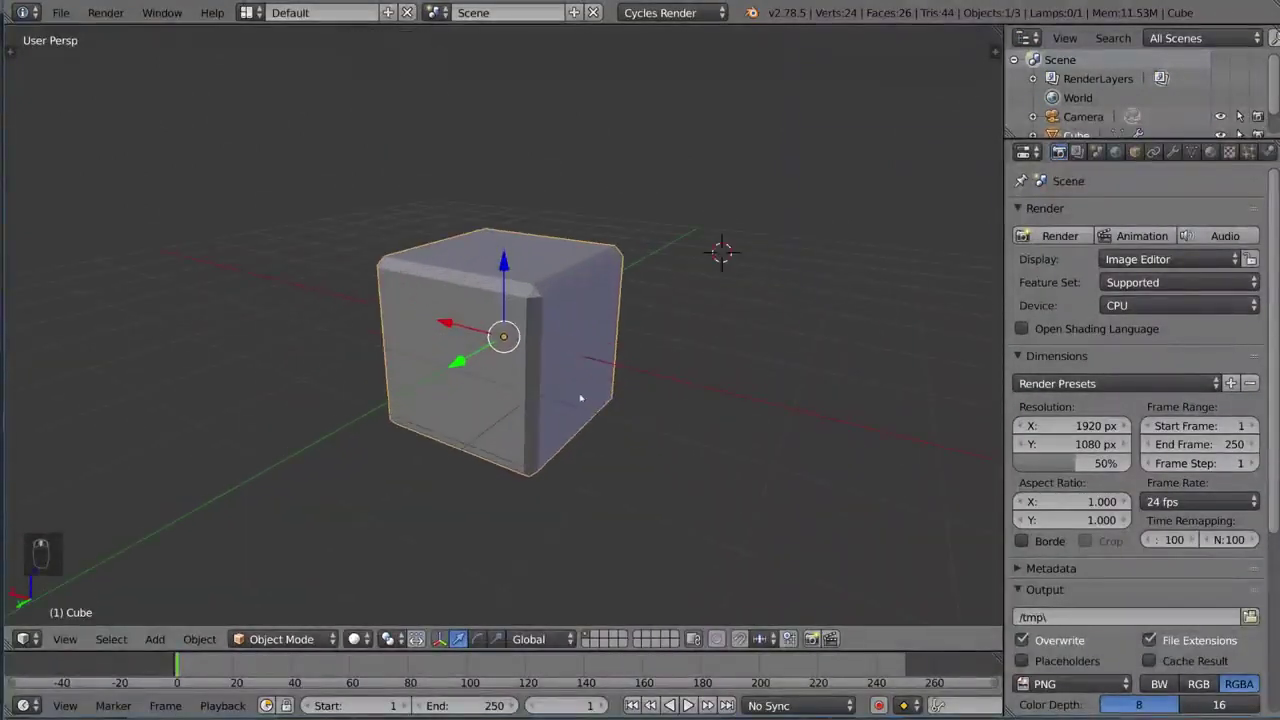
pyautogui.moveTo(623, 258); pyautogui.dragTo(568, 401, button='middle')
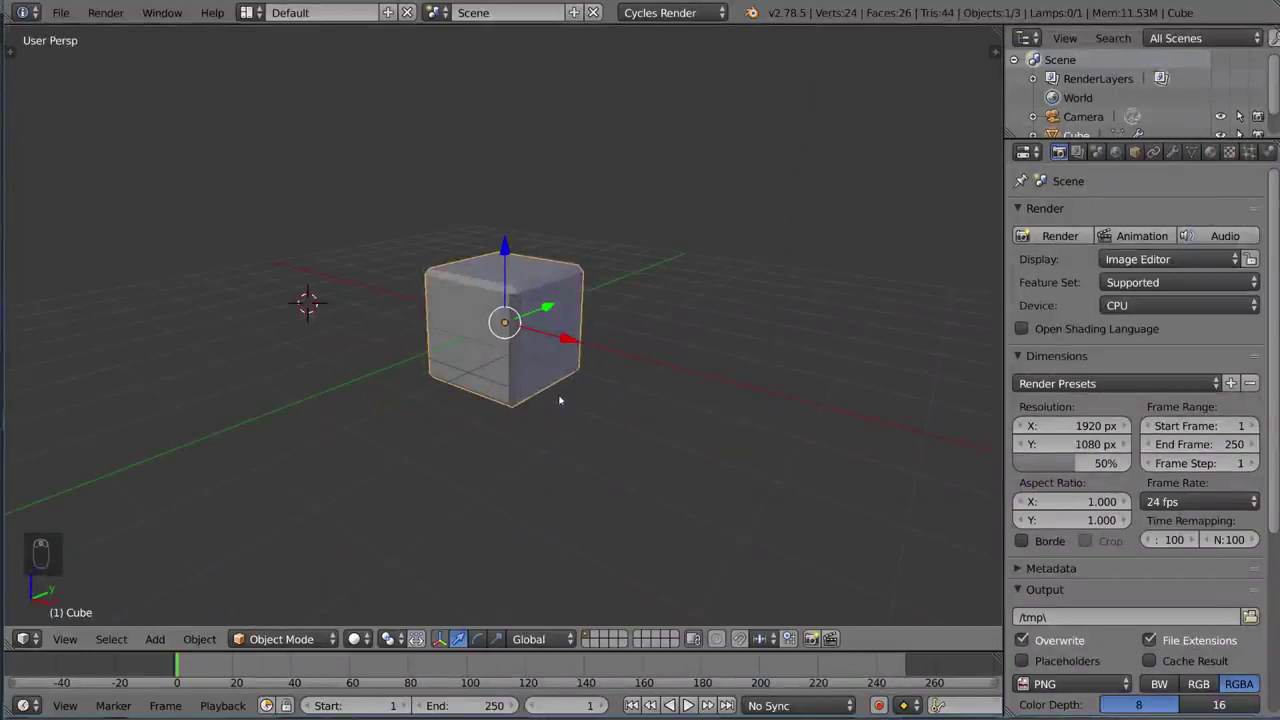
# - Undo the bevel to compare with the plain cube, then redo it to keep the bevel
pyautogui.hotkey('ctrl', 'z')
pyautogui.moveTo(684, 375); pyautogui.dragTo(656, 397, button='middle')
pyautogui.hotkey('ctrl', 'shift', 'z')
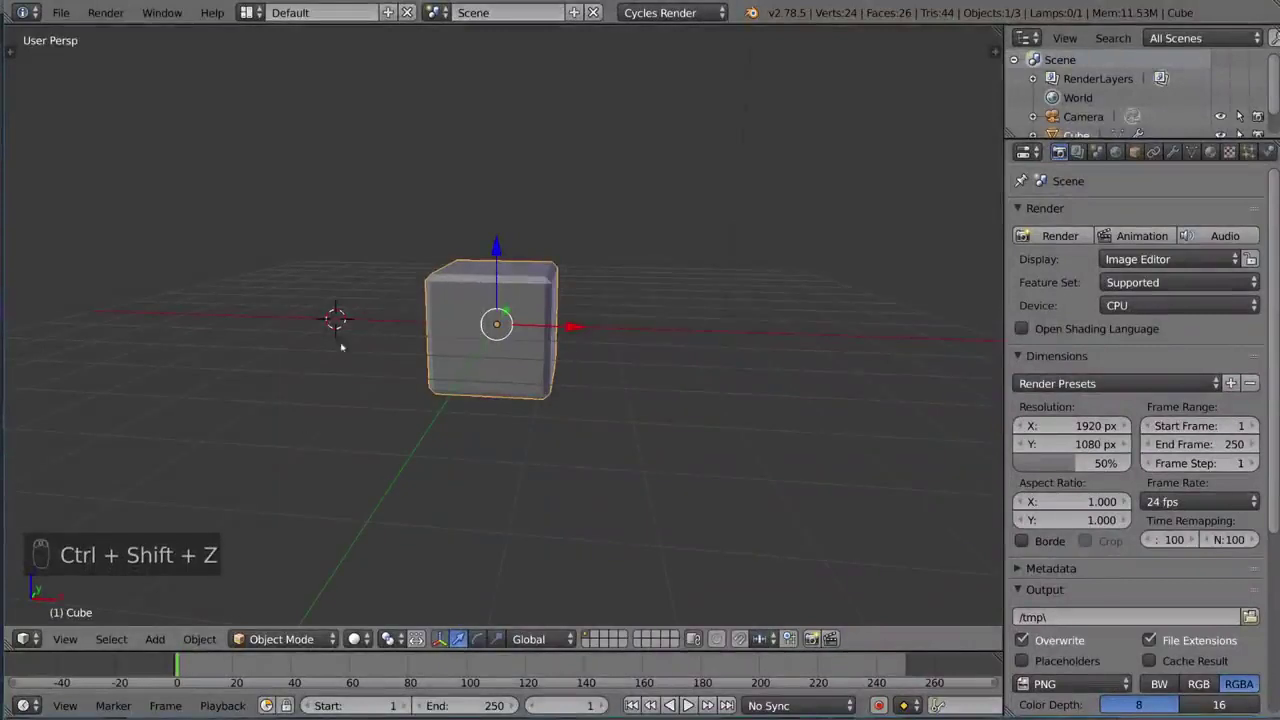
pyautogui.moveTo(614, 377); pyautogui.dragTo(569, 389, button='middle')
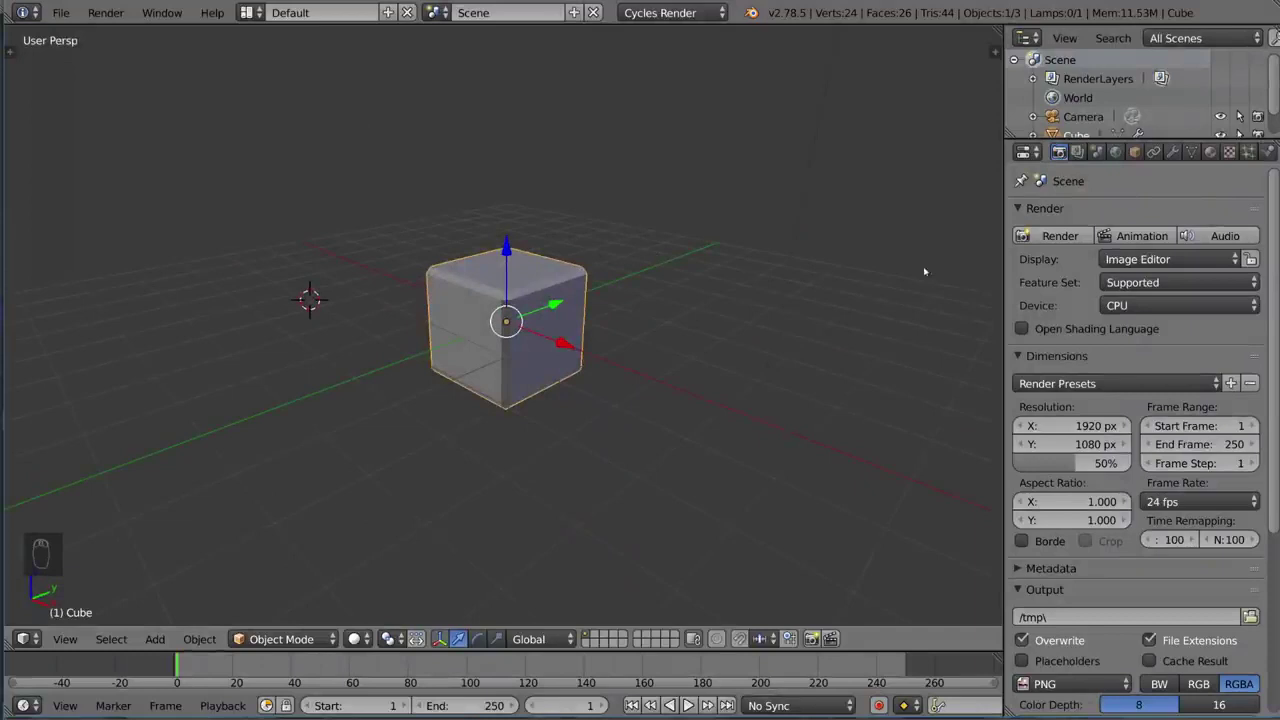
# - Open the Bevel modifier settings in the wrench tab and drag its Width value
pyautogui.click(1173, 152)
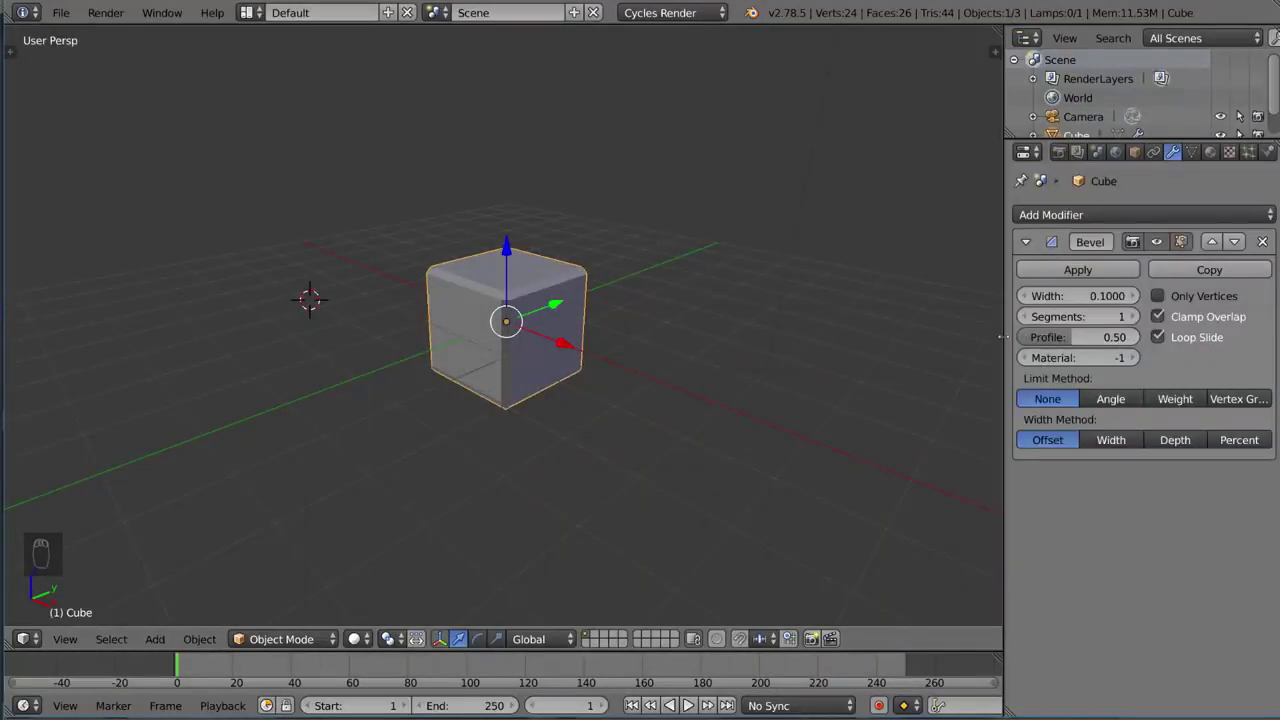
pyautogui.moveTo(1000, 337); pyautogui.dragTo(968, 337)
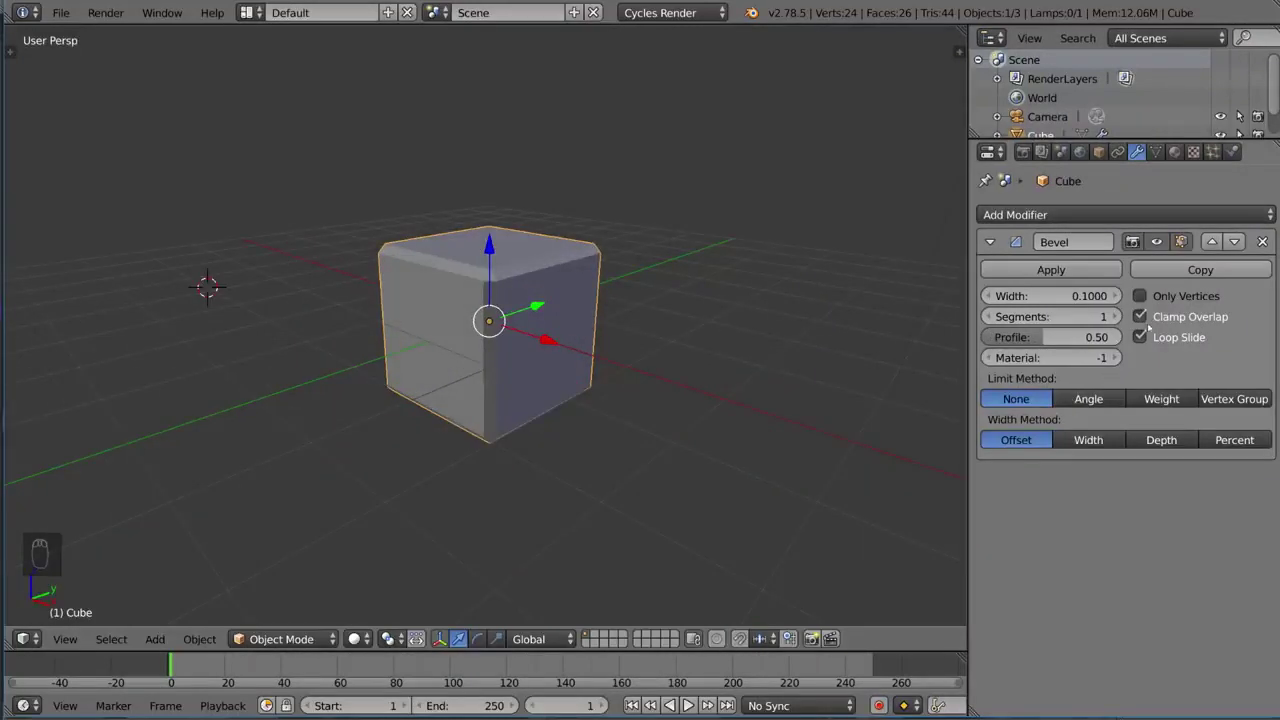
pyautogui.moveTo(1097, 296)
pyautogui.mouseDown()
pyautogui.moveTo(1265, 296)
pyautogui.moveTo(1096, 296)
pyautogui.mouseUp()
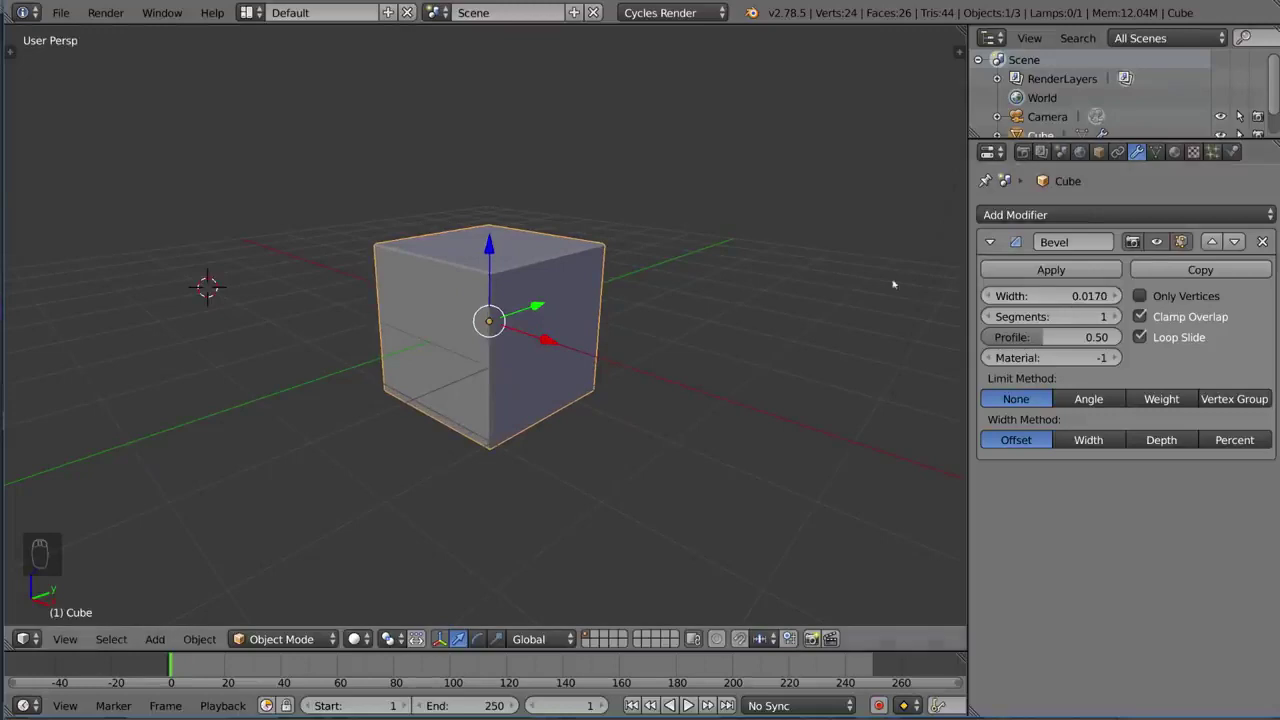
pyautogui.scroll(3, 865, 285)
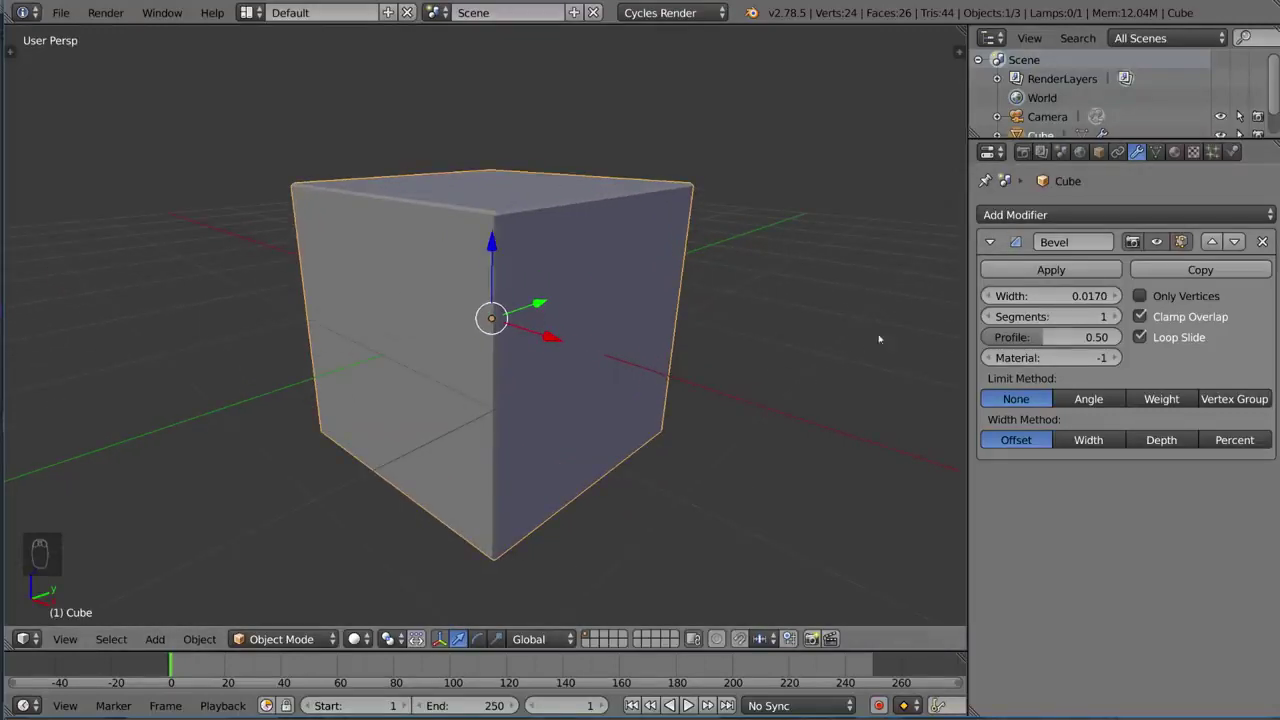
# - Raise the bevel Segments to 2 and adjust the Width to 0.0490
pyautogui.click(1117, 316)
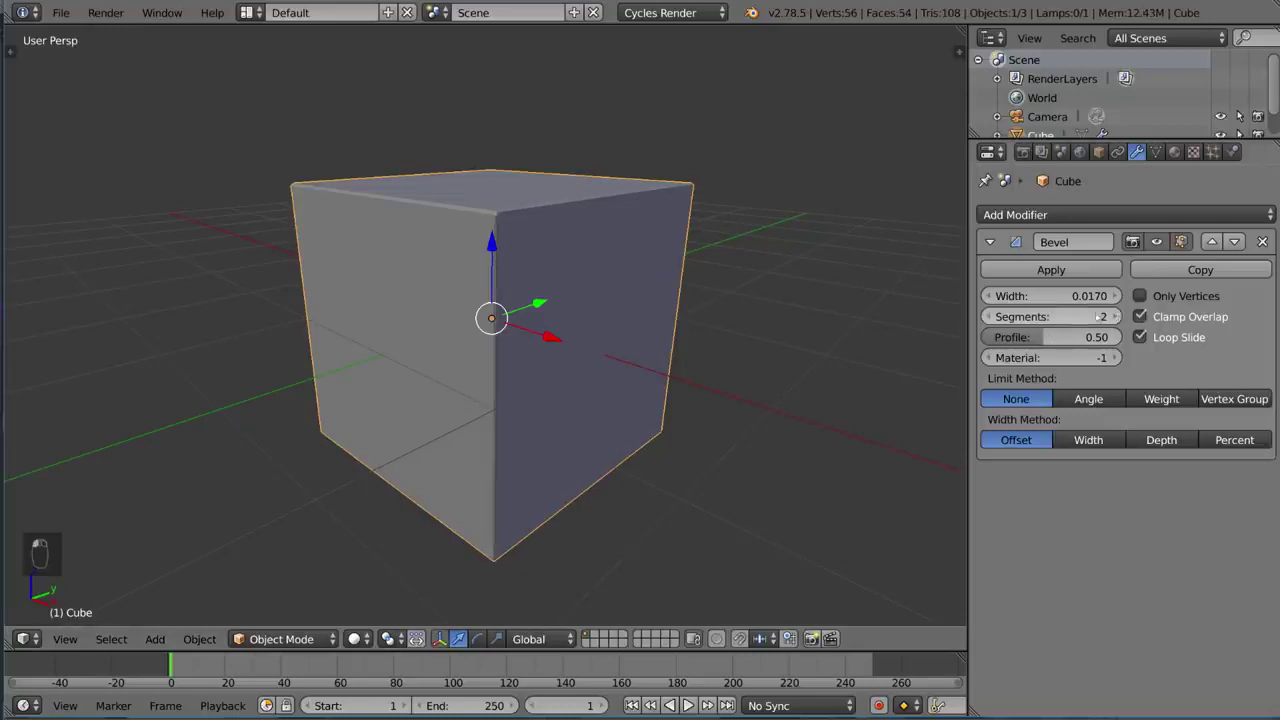
pyautogui.scroll(2, 704, 287)
pyautogui.moveTo(704, 287); pyautogui.dragTo(706, 294, button='middle')
pyautogui.scroll(2, 706, 297)
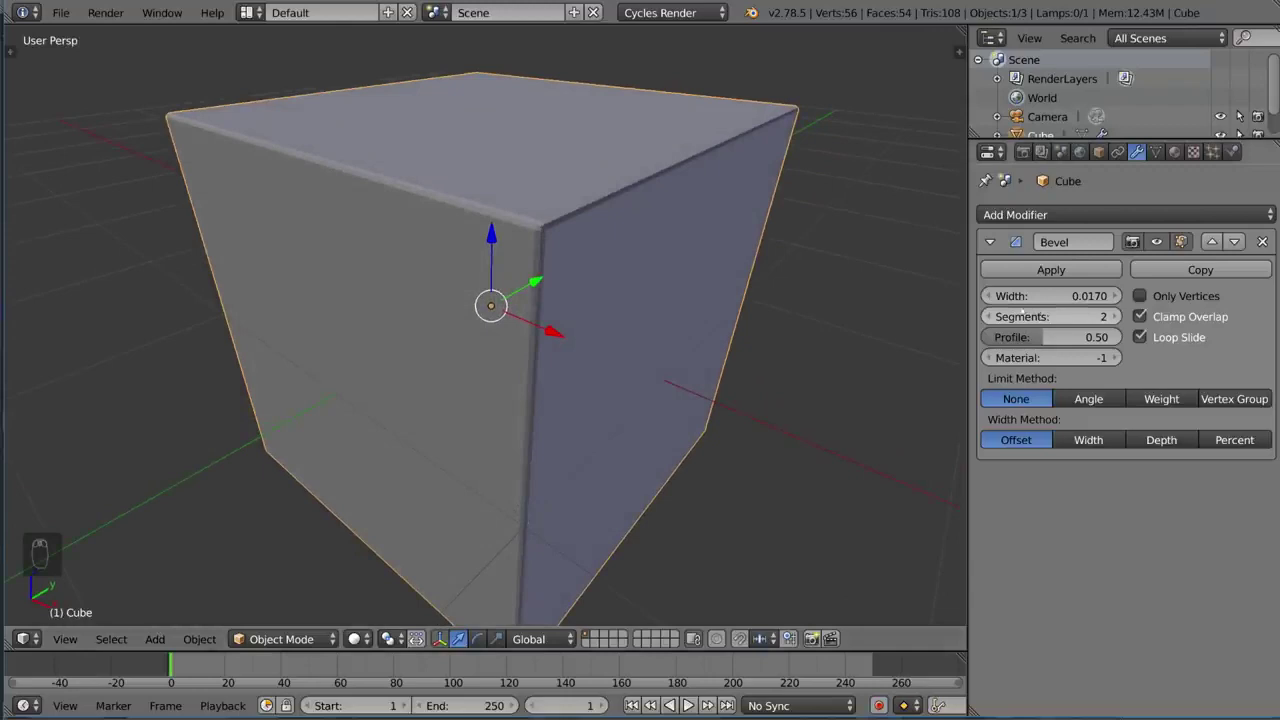
pyautogui.moveTo(1050, 296)
pyautogui.mouseDown()
pyautogui.moveTo(1110, 296)
pyautogui.moveTo(1060, 296)
pyautogui.mouseUp()
pyautogui.scroll(-2, 819, 331)
pyautogui.scroll(-1, 819, 331)
pyautogui.moveTo(819, 331); pyautogui.dragTo(800, 297, button='middle')
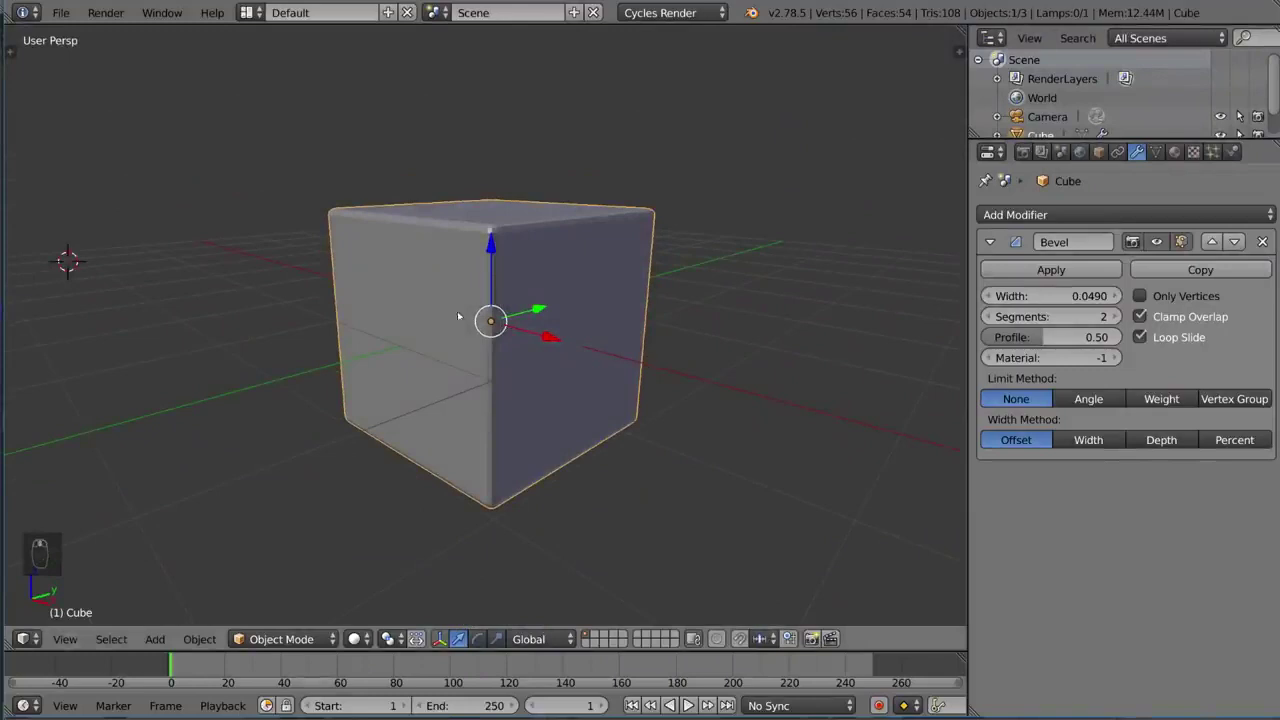
# - Apply Shading: Smooth from the Tool Shelf and orbit to inspect the smoothed cube
pyautogui.press('t')
pyautogui.click(57, 306)
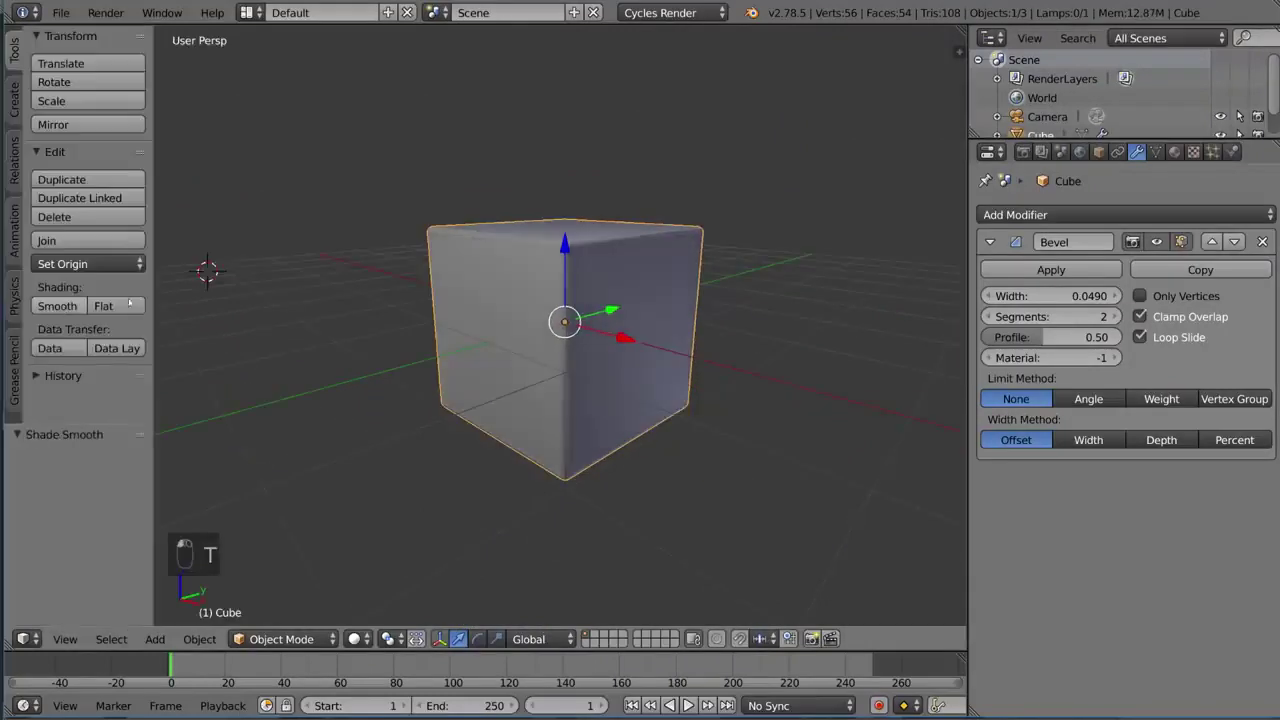
pyautogui.moveTo(620, 325); pyautogui.dragTo(600, 308, button='middle')
pyautogui.scroll(5, 611, 306)
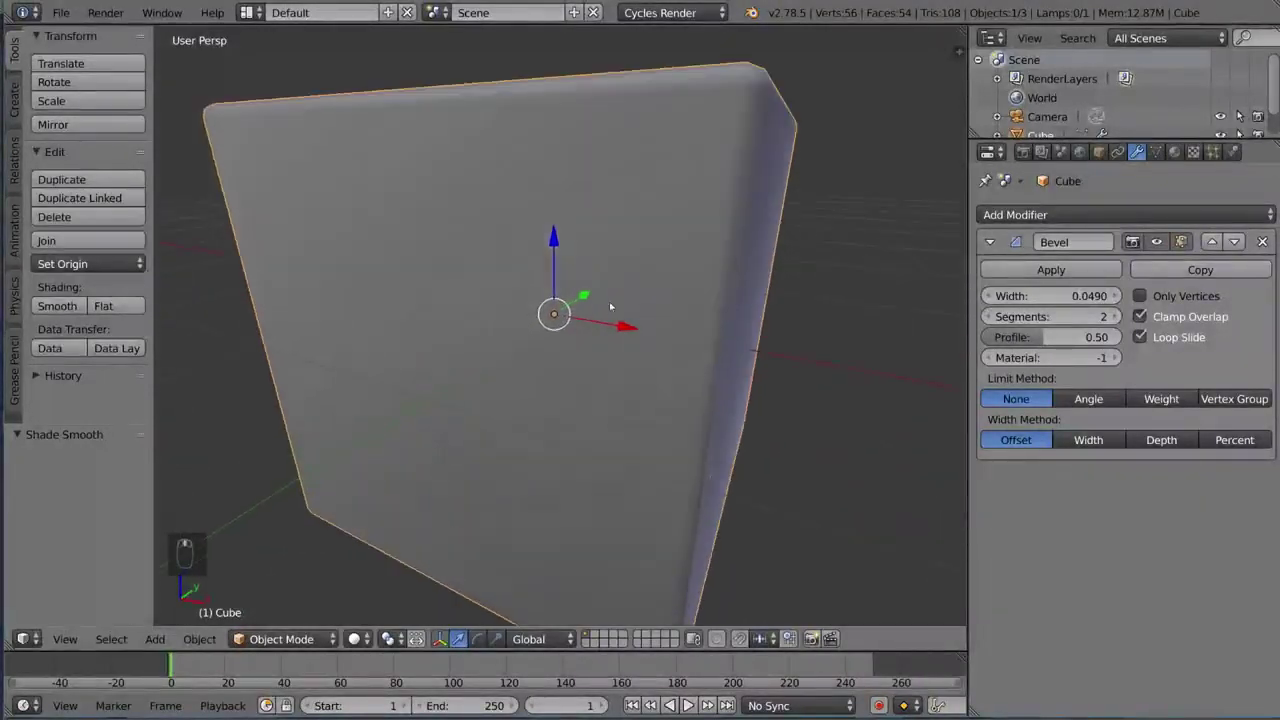
pyautogui.moveTo(668, 247); pyautogui.dragTo(560, 296, button='middle')
pyautogui.scroll(-5, 789, 184)
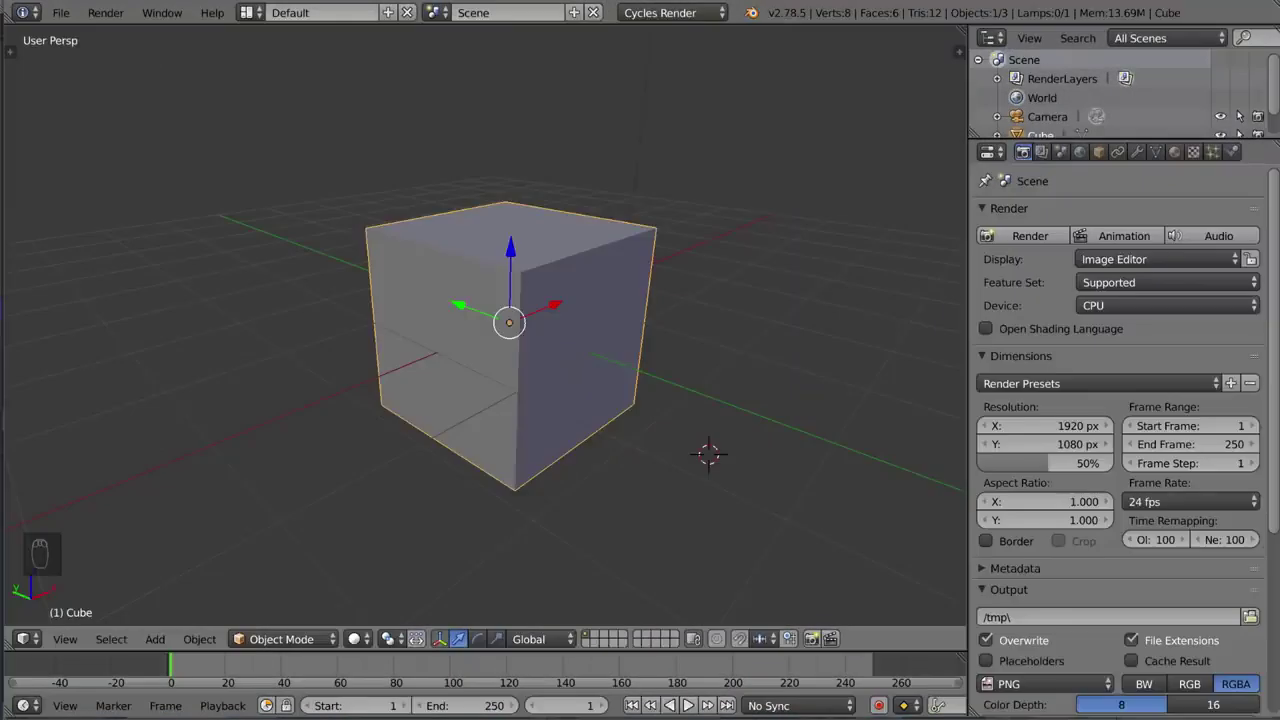
# - In Edit Mode with everything selected, start a Specials-menu Bevel dragged to about 0.42 offset
pyautogui.press('Tab')
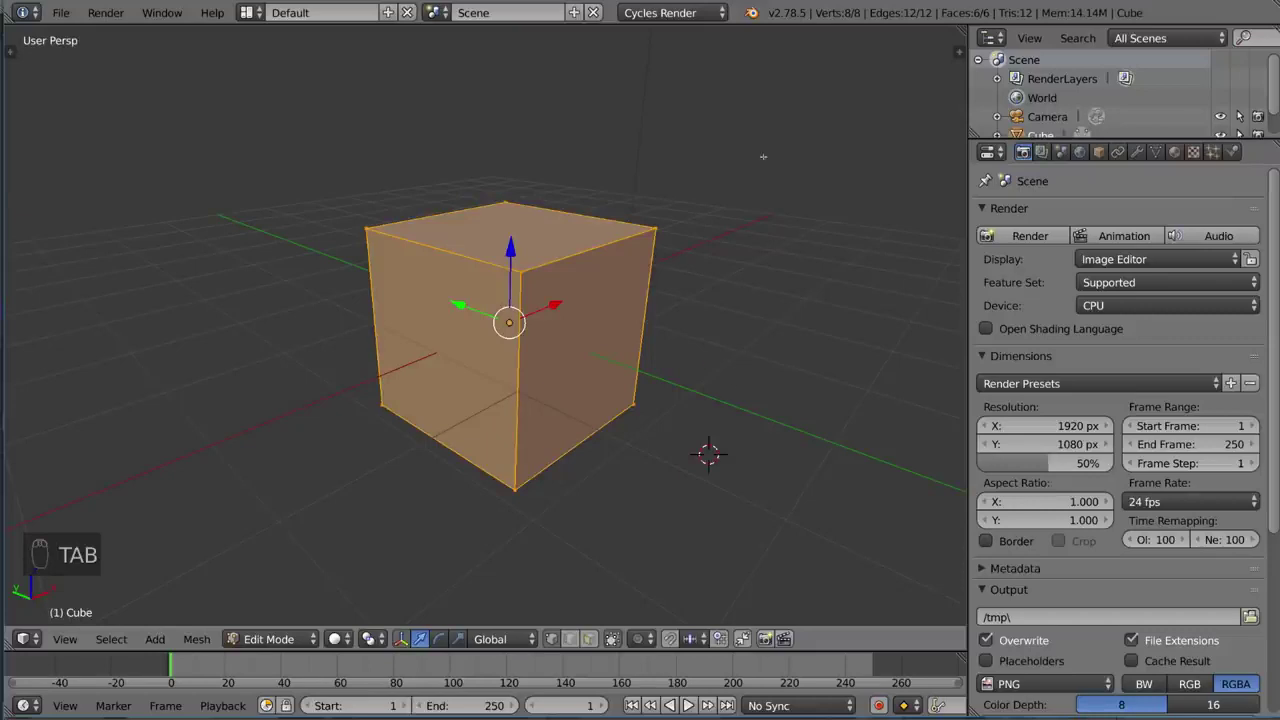
pyautogui.press('w')
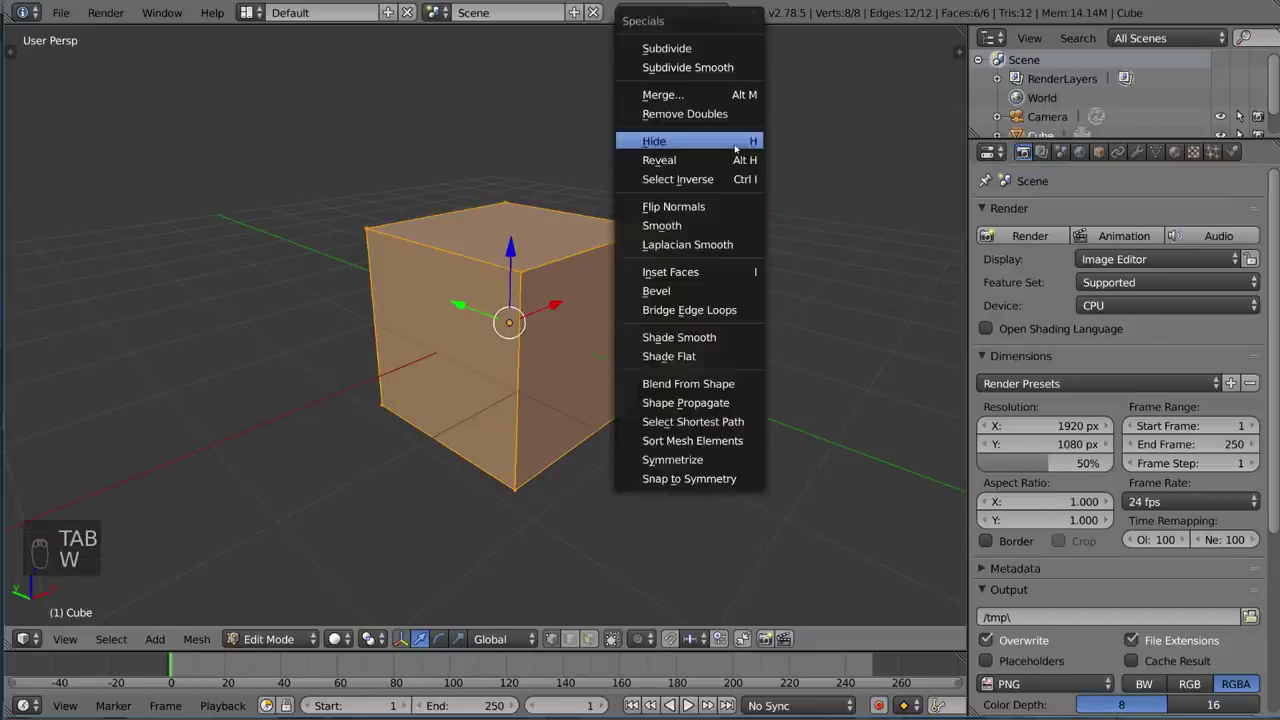
pyautogui.click(708, 292)
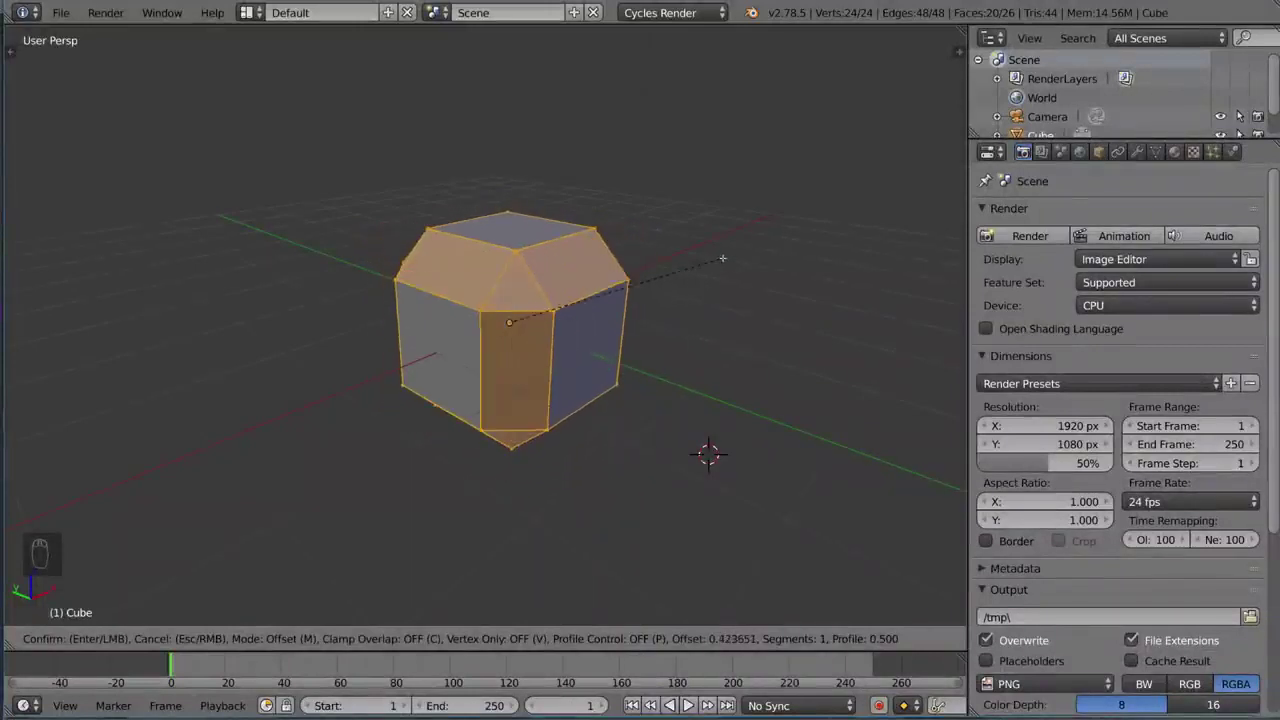
# - Cancel the oversized bevel preview and a trial move of a corner vertex
pyautogui.press('Escape')
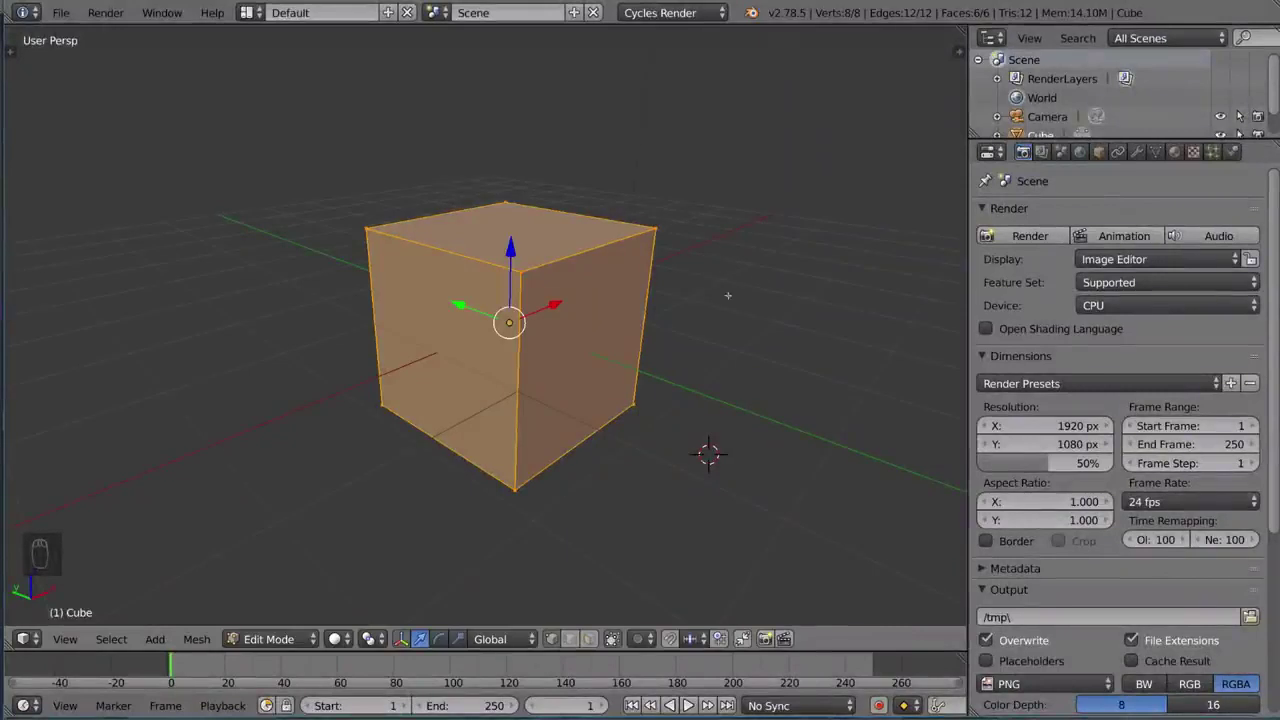
pyautogui.rightClick(652, 236)
pyautogui.press('g')
pyautogui.rightClick(645, 253)
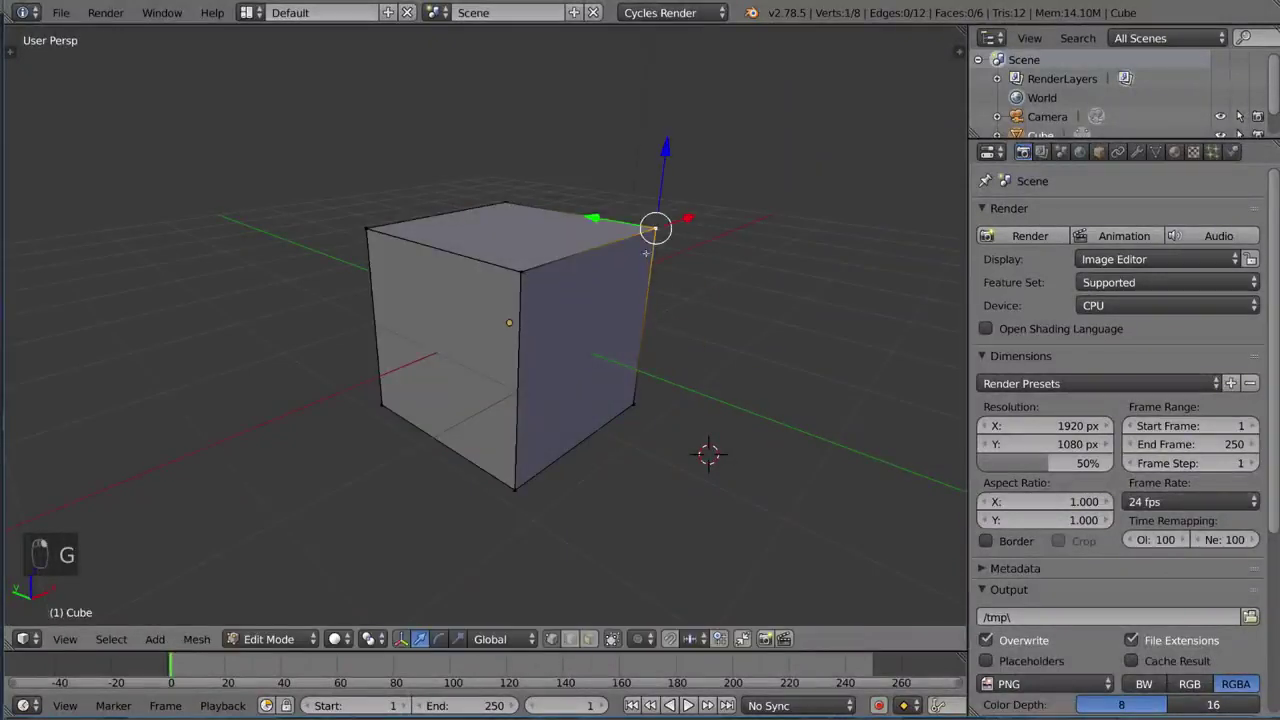
# - Select all, bevel every edge at about 0.18 offset, then deselect and return to Object Mode
pyautogui.press('a')
pyautogui.press('a')
pyautogui.press('a')
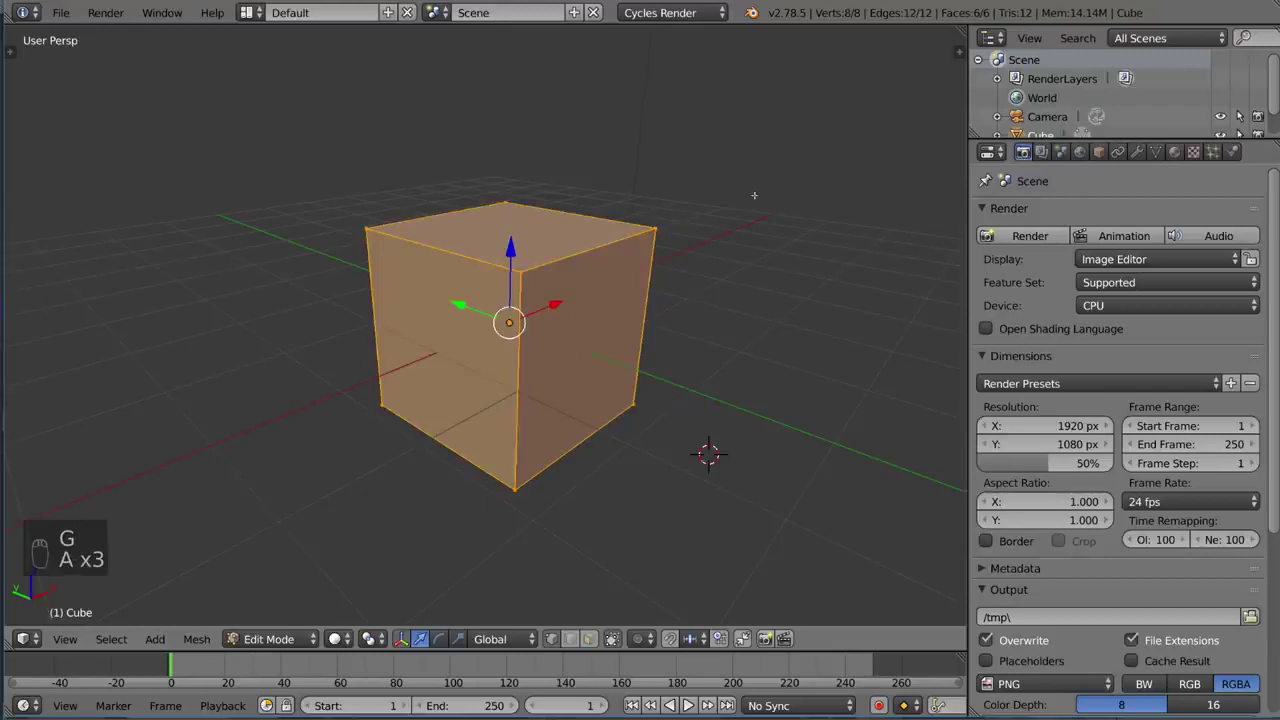
pyautogui.press('w')
pyautogui.click(668, 449)
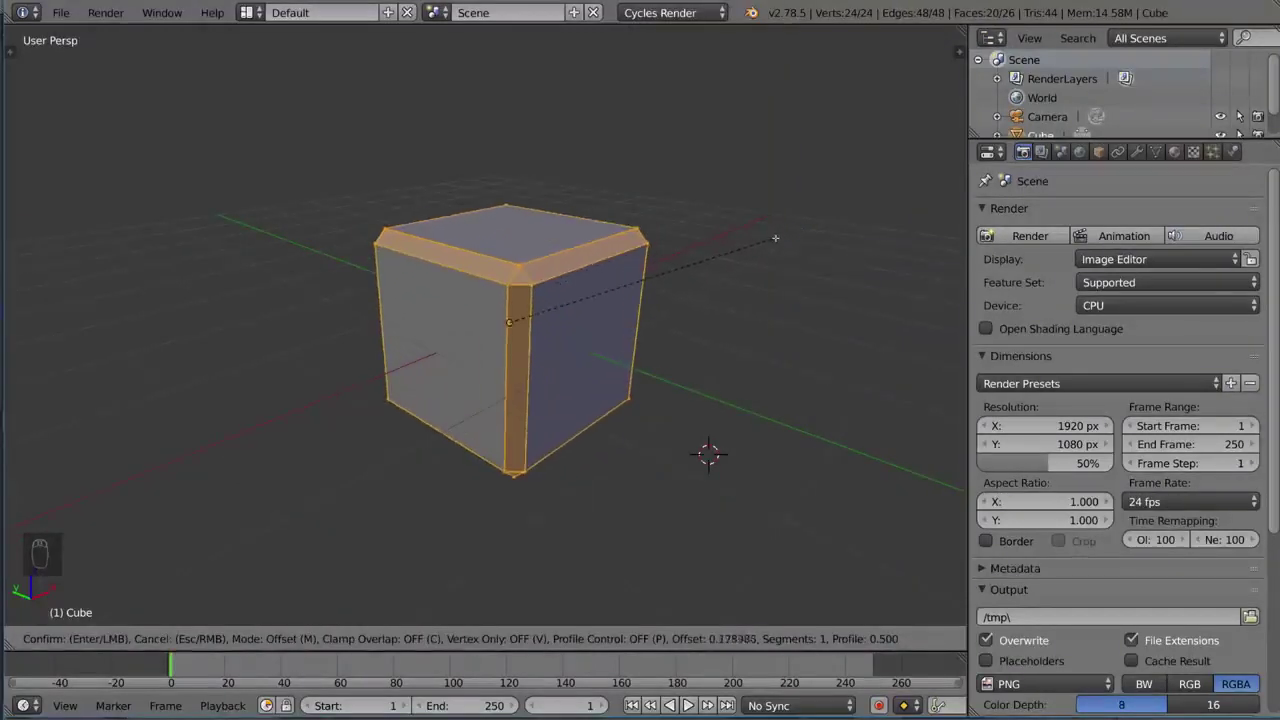
pyautogui.click(774, 238)
pyautogui.press('a')
pyautogui.press('a')
pyautogui.press('a')
pyautogui.press('a')
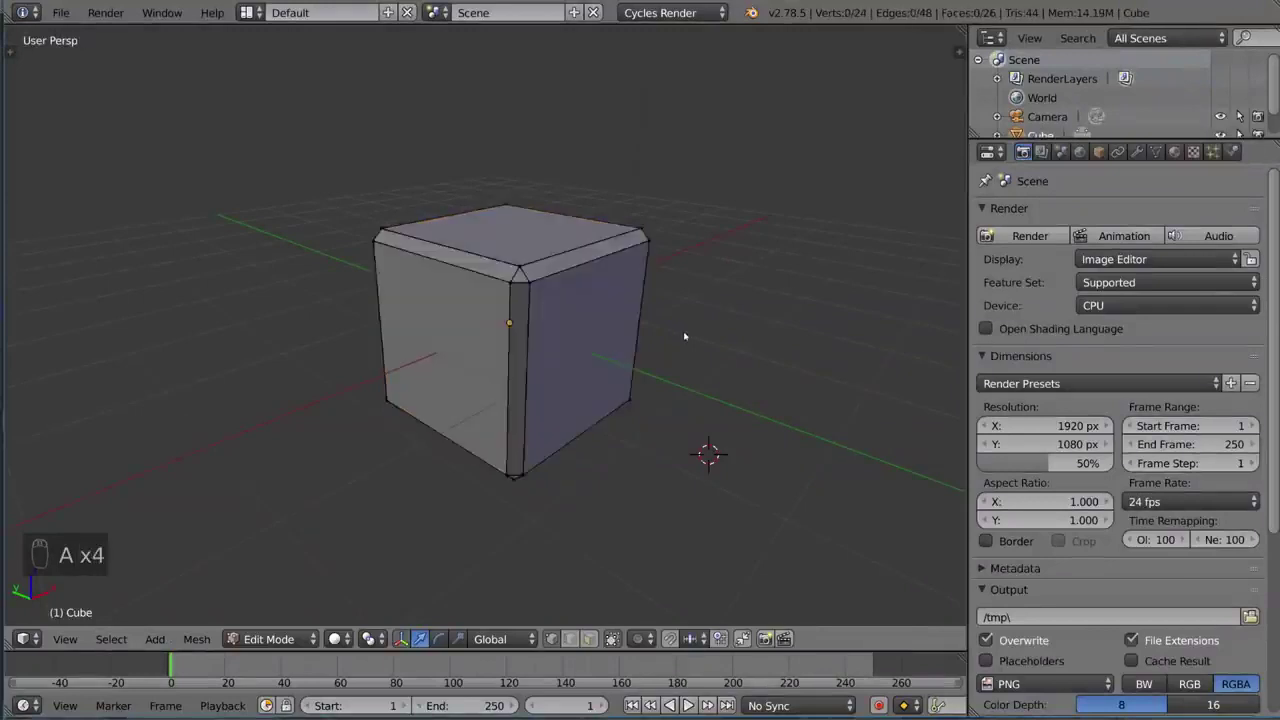
pyautogui.press('Tab')
pyautogui.moveTo(683, 337); pyautogui.dragTo(640, 338, button='middle')
# - Re-enter Edit Mode, nudge one bevel corner vertex slightly lower left, and return to Object Mode
pyautogui.press('Tab')
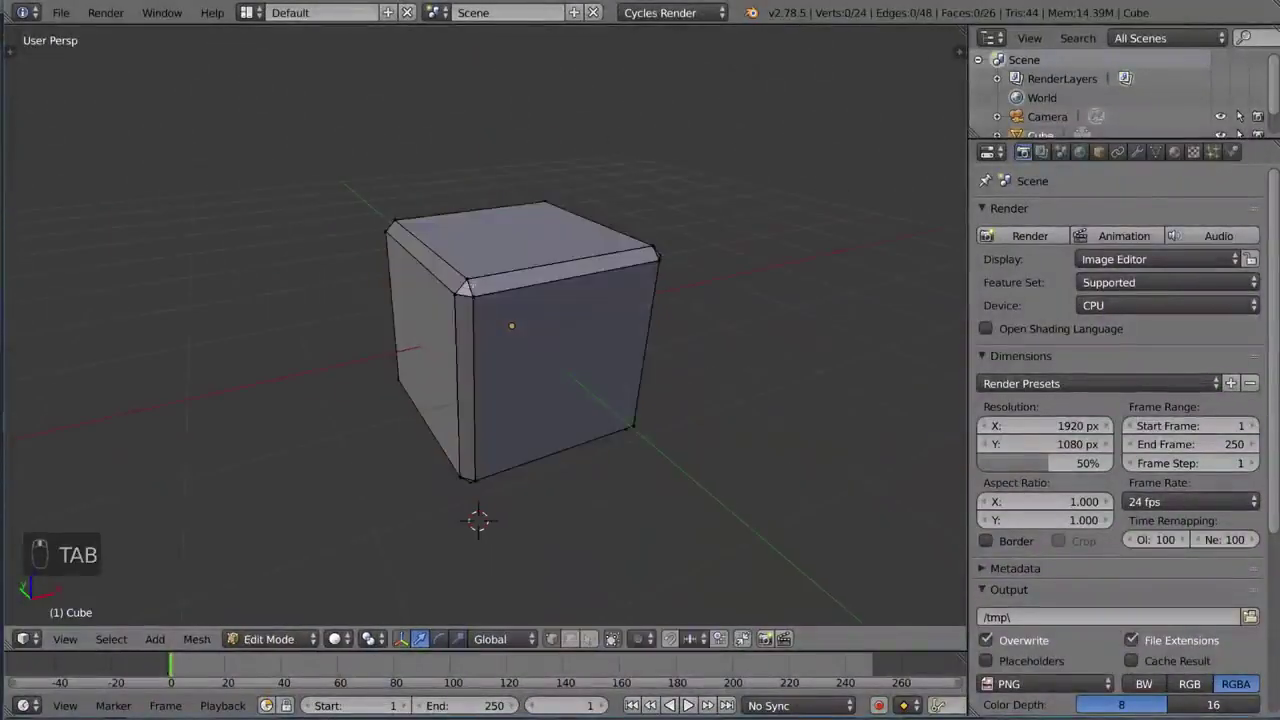
pyautogui.rightClick(462, 272)
pyautogui.press('g')
pyautogui.click(462, 272)
pyautogui.press('g')
pyautogui.click(450, 300)
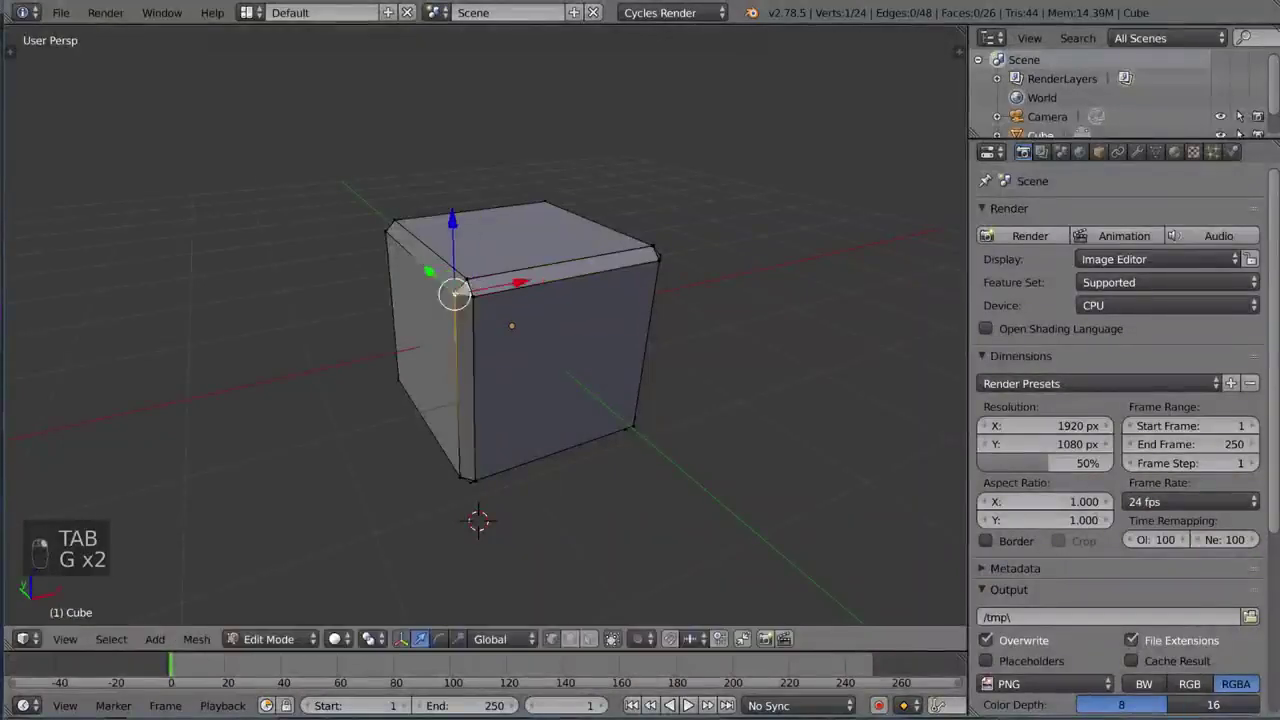
pyautogui.press('g')
pyautogui.click(455, 319)
pyautogui.press('Tab')
pyautogui.moveTo(455, 319); pyautogui.dragTo(629, 322, button='middle')
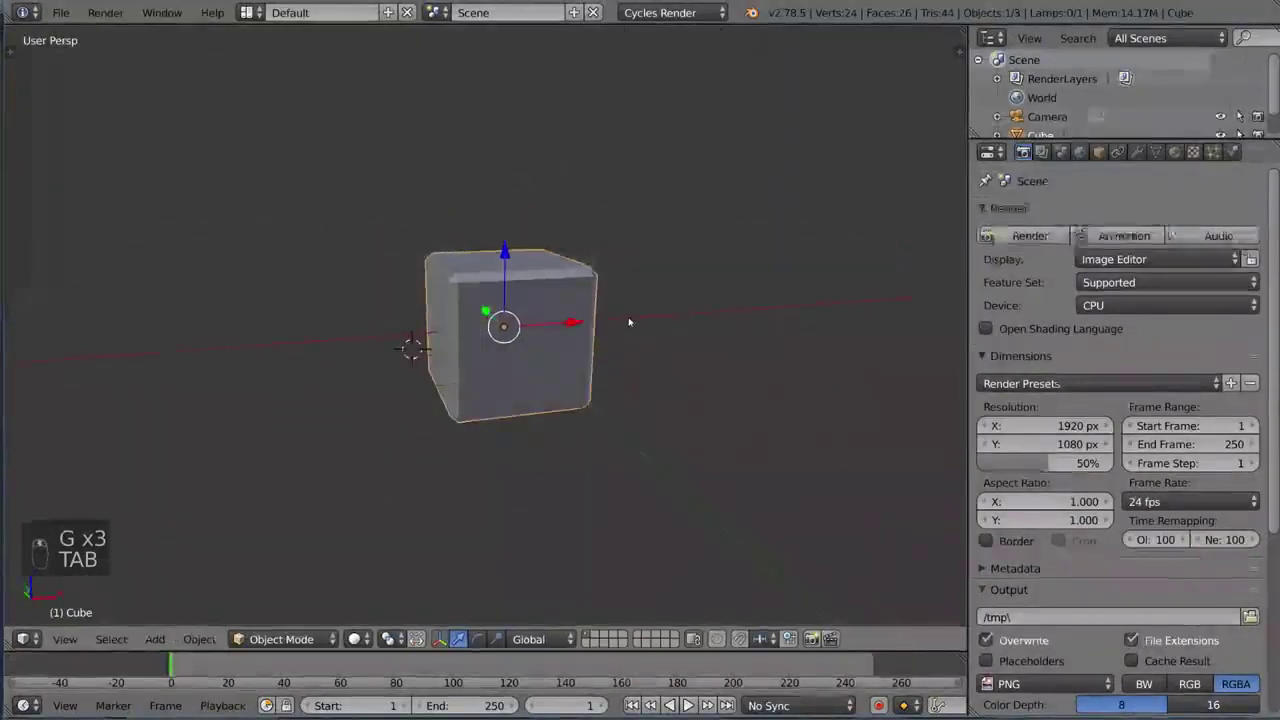